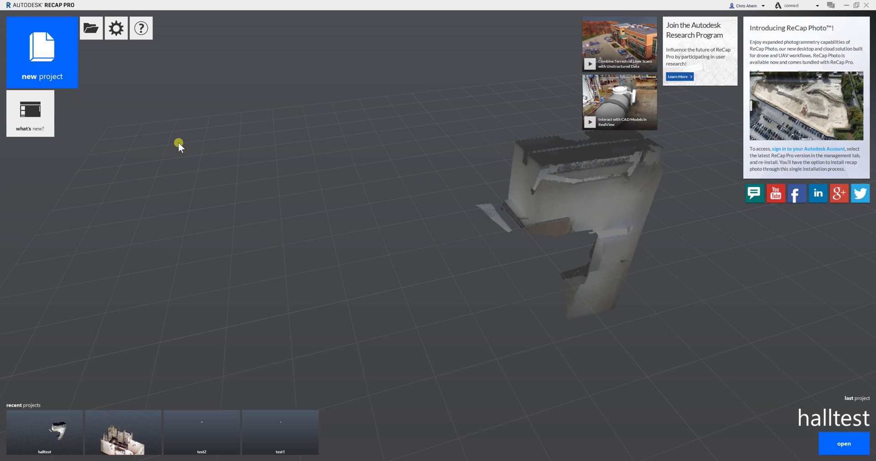
- Create a new point cloud import project named test1 in the default save location
{"action": "left_click", "coordinate": [46, 50]}
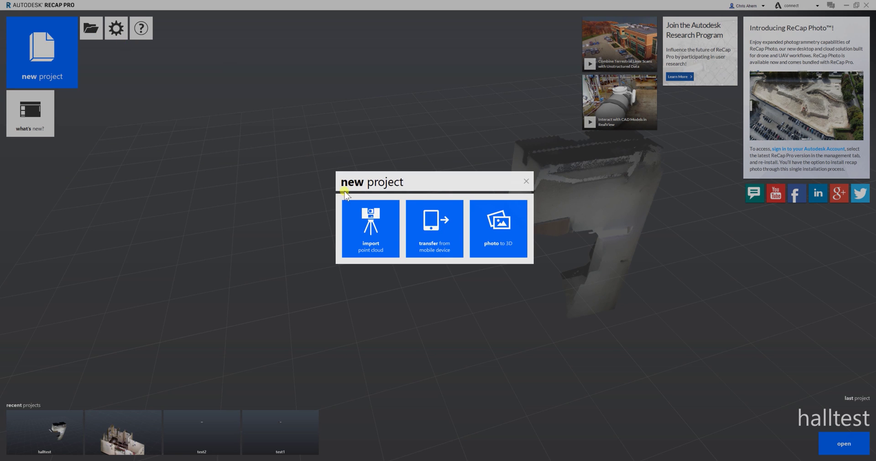
{"action": "left_click", "coordinate": [370, 218]}
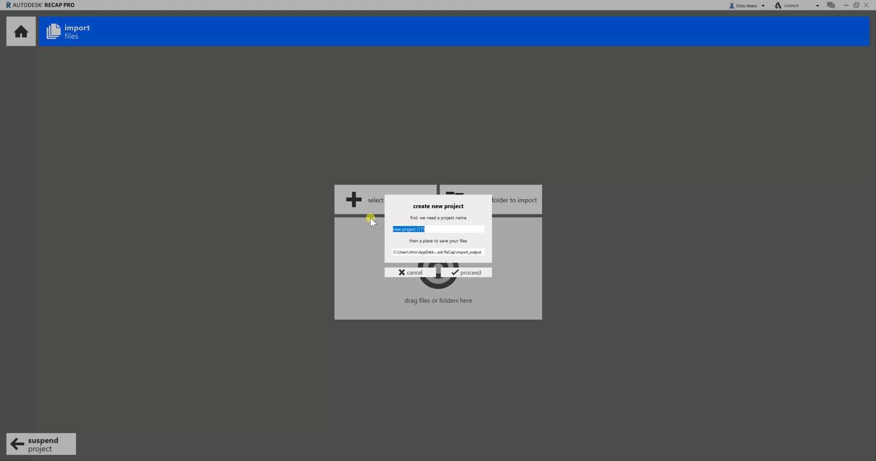
{"action": "type", "text": "test1"}
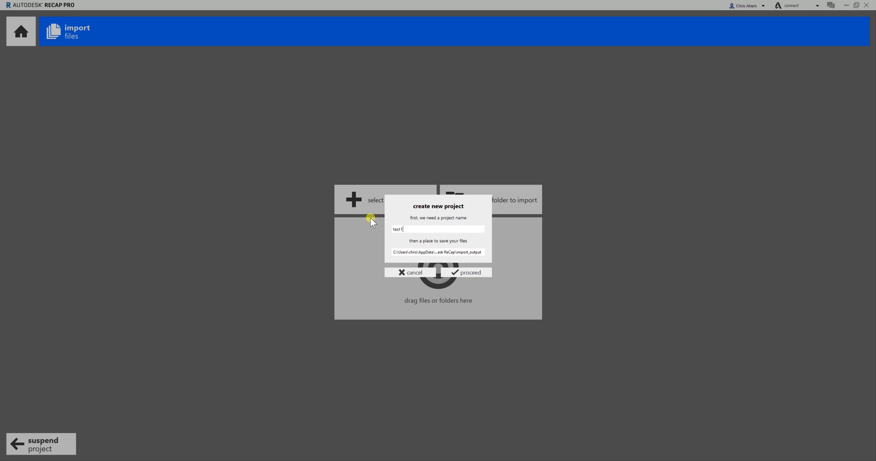
{"action": "left_click", "coordinate": [466, 270]}
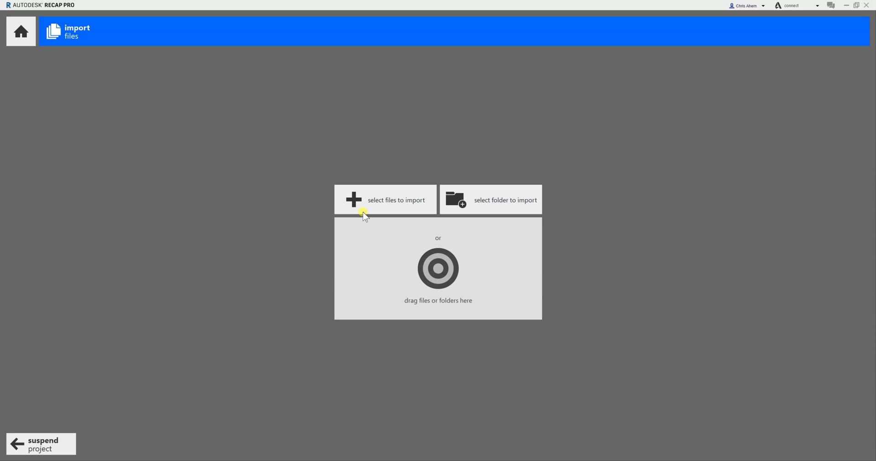
- Select one point cloud scan file to import into the project
{"action": "left_click", "coordinate": [381, 200]}
{"action": "left_click", "coordinate": [383, 201]}
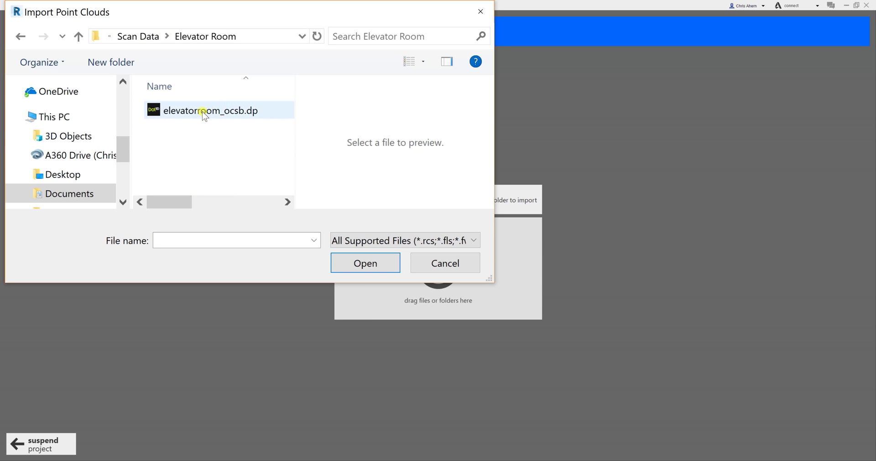
{"action": "double_click", "coordinate": [201, 111]}
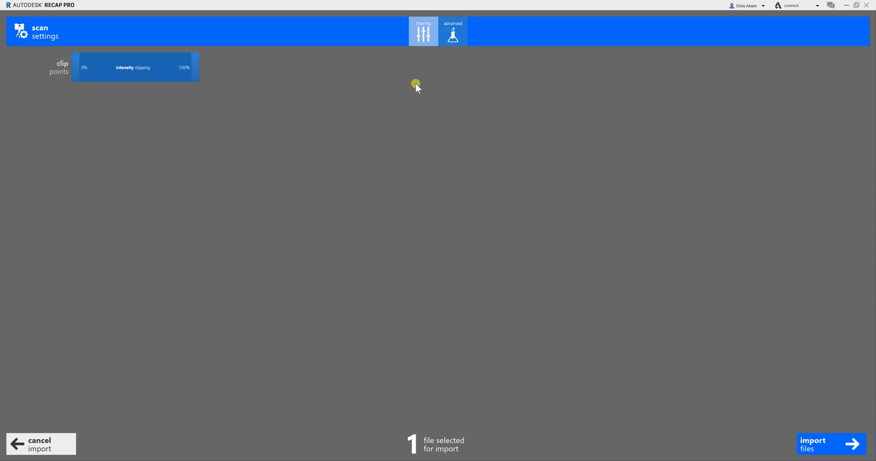
- Go through the decimation grid in the advanced scan settings and import the selected file
{"action": "left_click", "coordinate": [454, 33]}
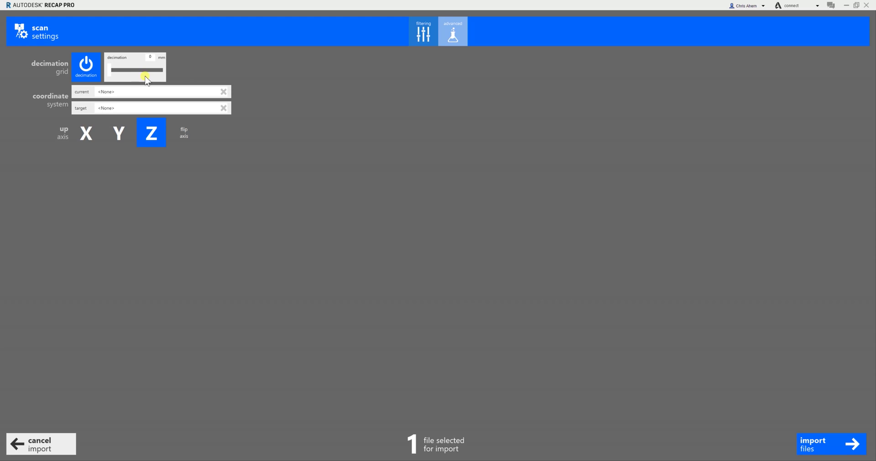
{"action": "left_click", "coordinate": [114, 71]}
{"action": "left_click", "coordinate": [840, 444]}
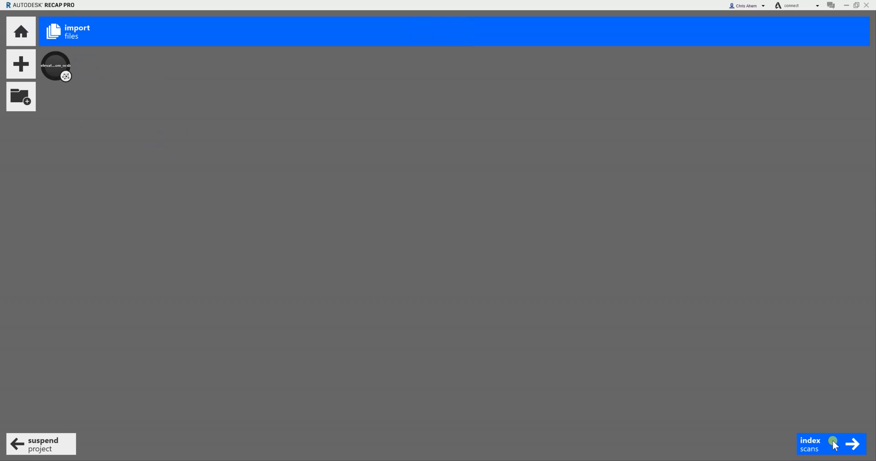
- Index the imported scan and launch the project
{"action": "left_click", "coordinate": [833, 443]}
{"action": "mouse_move", "coordinate": [55, 60]}
{"action": "left_click", "coordinate": [828, 445]}
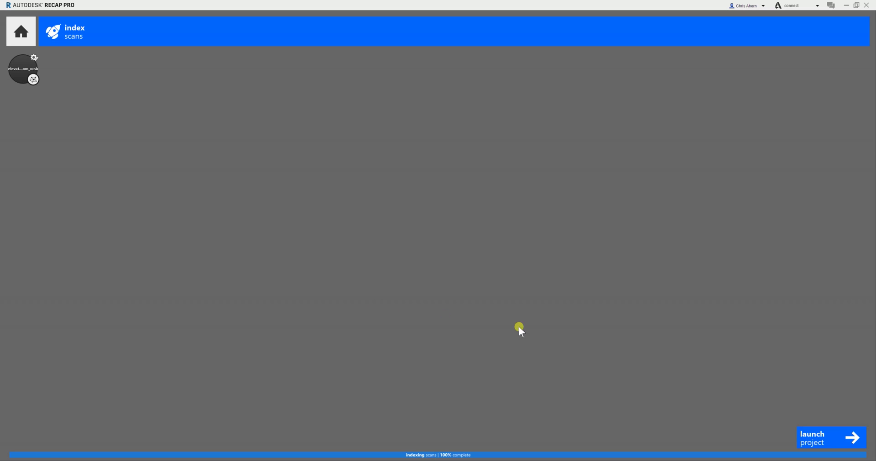
{"action": "left_click", "coordinate": [816, 437]}
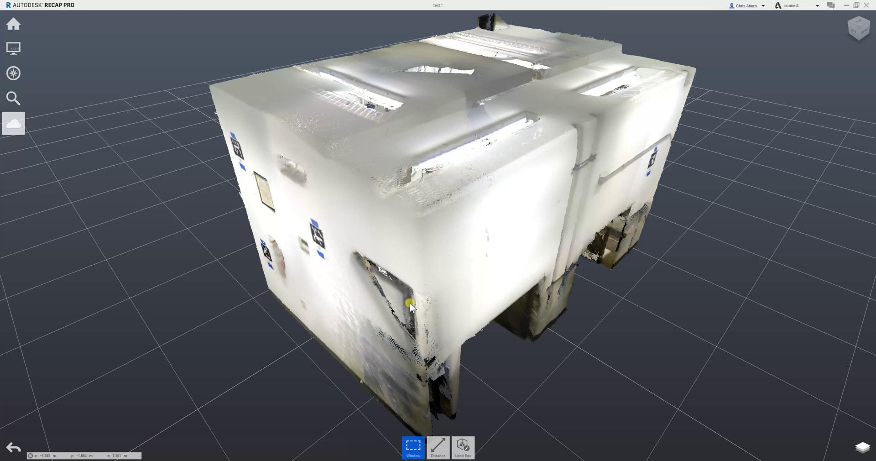
- Edit the limit box to cut away the room's ceiling and one end wall, and confirm the crop
{"action": "left_click_drag", "start_coordinate": [342, 290], "coordinate": [492, 290]}
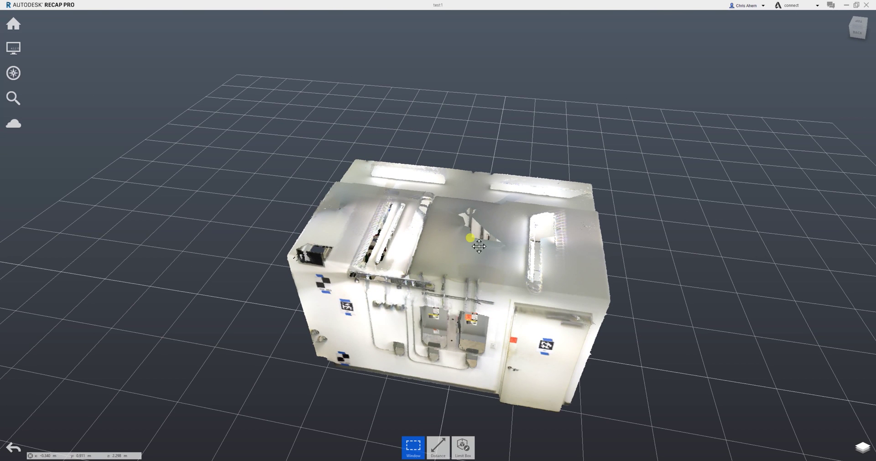
{"action": "left_click_drag", "start_coordinate": [479, 247], "coordinate": [458, 267]}
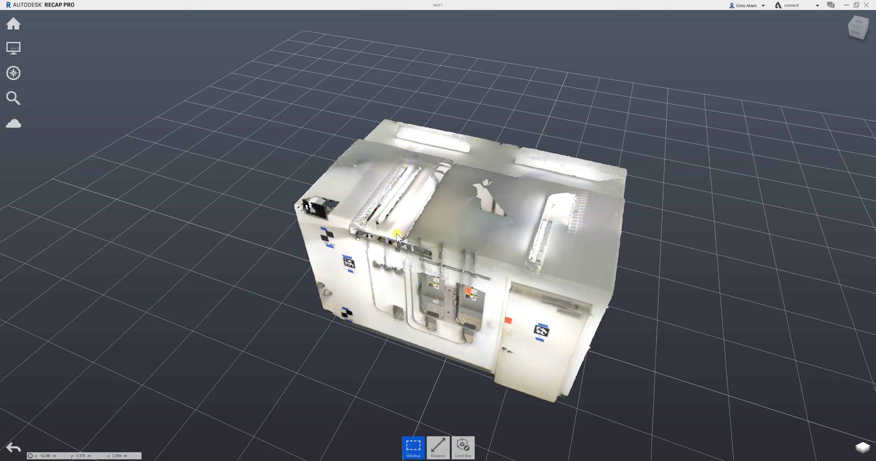
{"action": "mouse_move", "coordinate": [11, 70]}
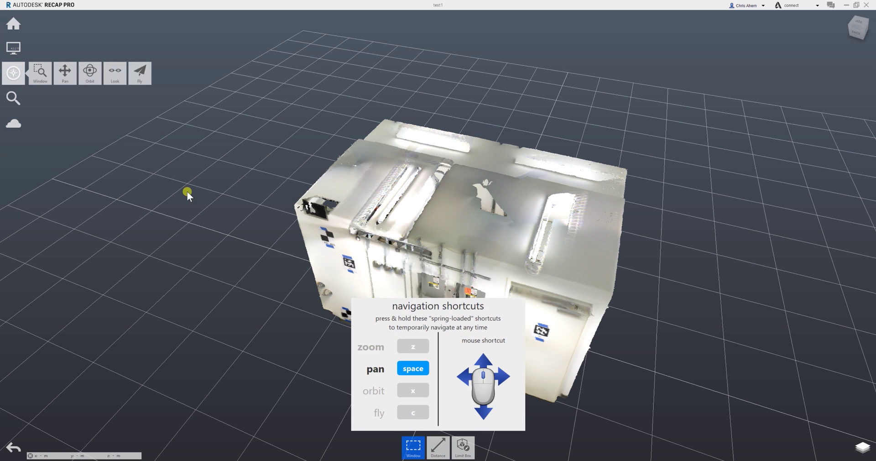
{"action": "mouse_move", "coordinate": [463, 447]}
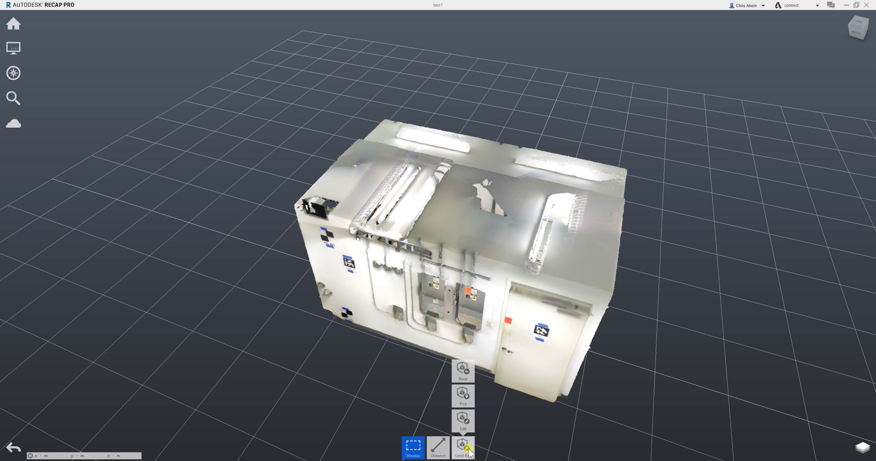
{"action": "left_click", "coordinate": [460, 427]}
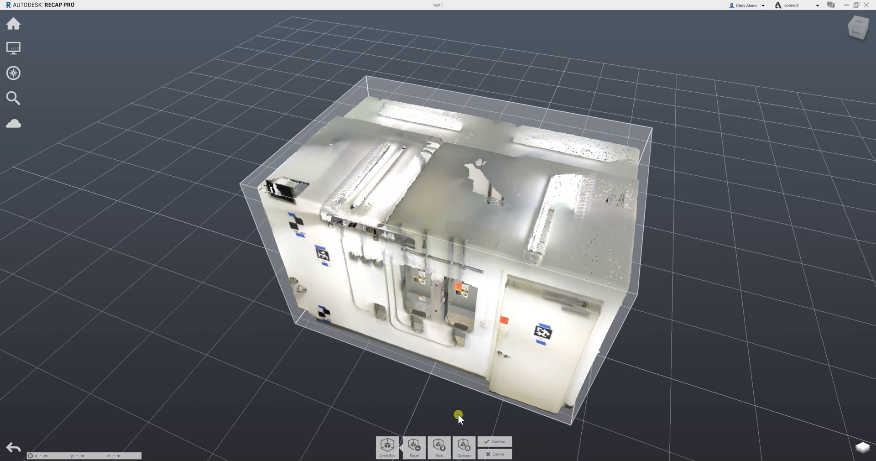
{"action": "middle_click_drag", "start_coordinate": [547, 336], "coordinate": [516, 330], "text": "shift"}
{"action": "left_click_drag", "start_coordinate": [544, 138], "coordinate": [538, 182]}
{"action": "middle_click_drag", "start_coordinate": [538, 183], "coordinate": [382, 244]}
{"action": "left_click_drag", "start_coordinate": [381, 244], "coordinate": [383, 239]}
{"action": "left_click", "coordinate": [492, 443]}
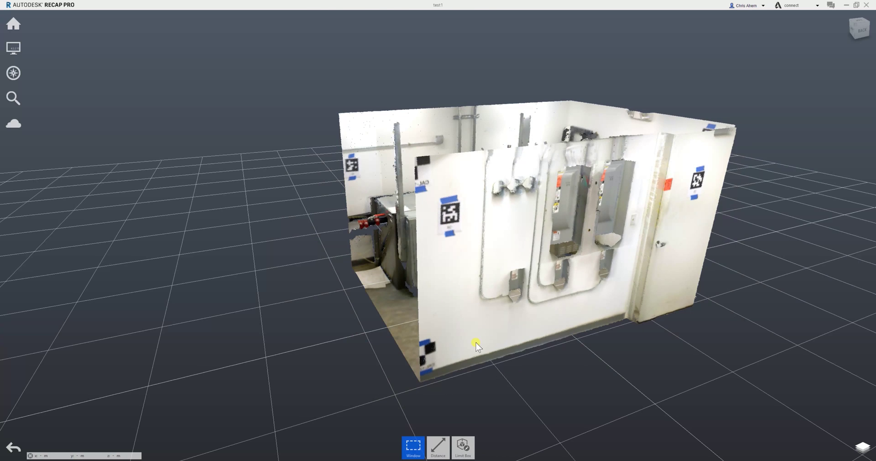
- Window-select the points around the upper marker at the open end of the electrical panel wall, inspect them from several angles and clear the selection
{"action": "left_click_drag", "start_coordinate": [523, 325], "coordinate": [531, 334]}
{"action": "middle_click_drag", "start_coordinate": [522, 325], "coordinate": [544, 321]}
{"action": "scroll", "coordinate": [461, 339], "scroll_direction": "down", "scroll_amount": 3}
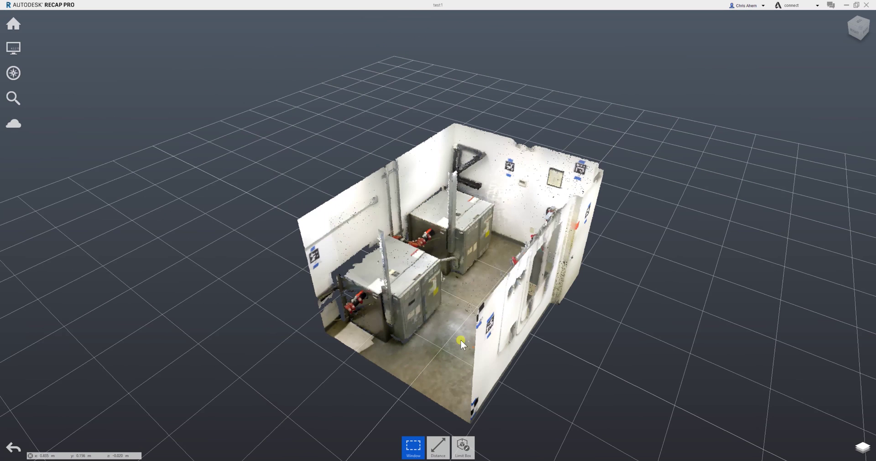
{"action": "middle_click_drag", "start_coordinate": [461, 339], "coordinate": [638, 304], "text": "shift"}
{"action": "left_click_drag", "start_coordinate": [647, 313], "coordinate": [536, 218]}
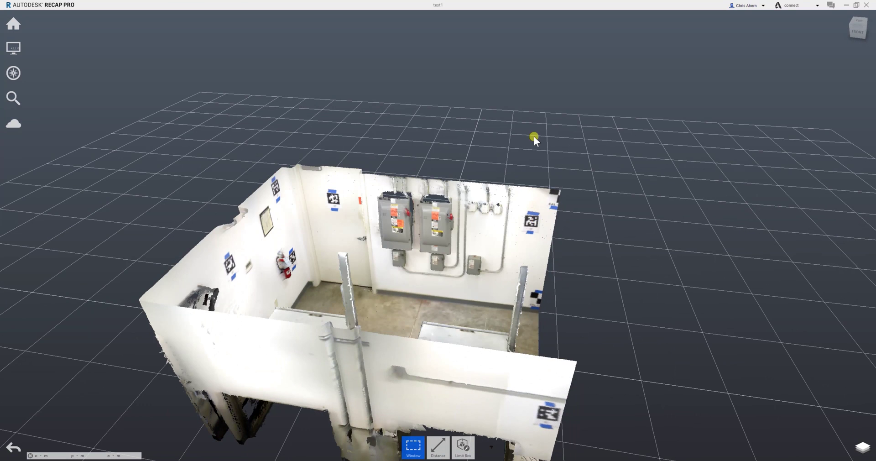
{"action": "left_click_drag", "start_coordinate": [534, 136], "coordinate": [578, 246]}
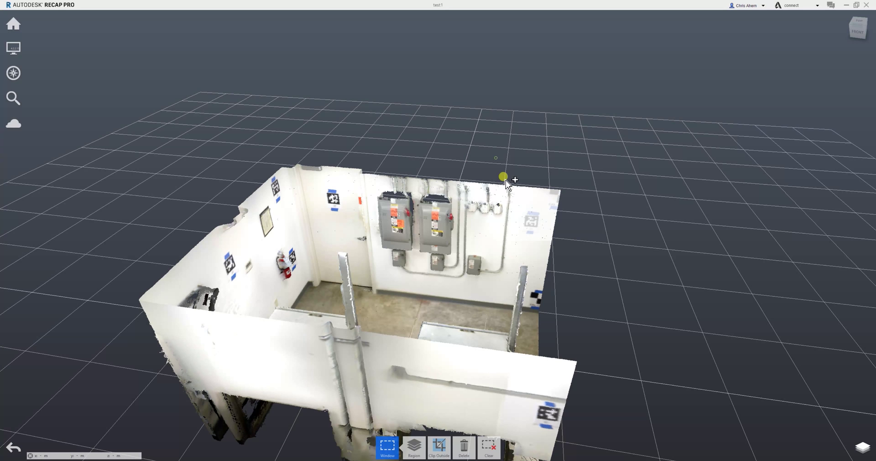
{"action": "middle_click_drag", "start_coordinate": [441, 270], "coordinate": [353, 272], "text": "shift"}
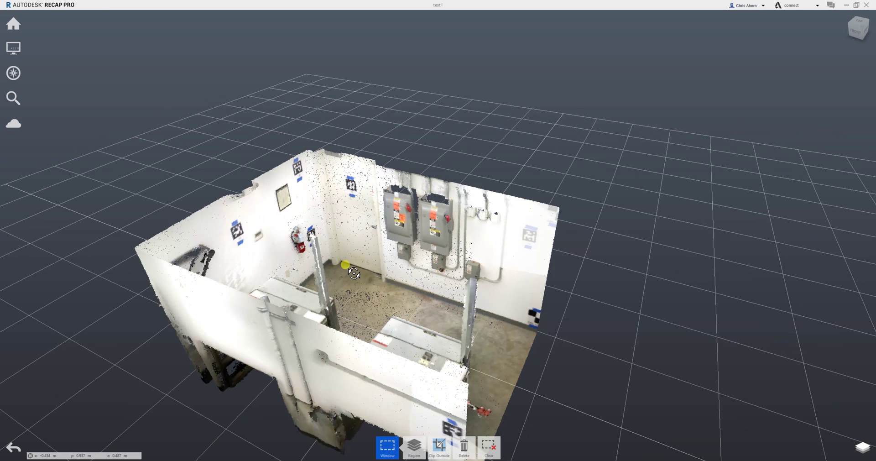
{"action": "left_click_drag", "start_coordinate": [354, 273], "coordinate": [457, 347]}
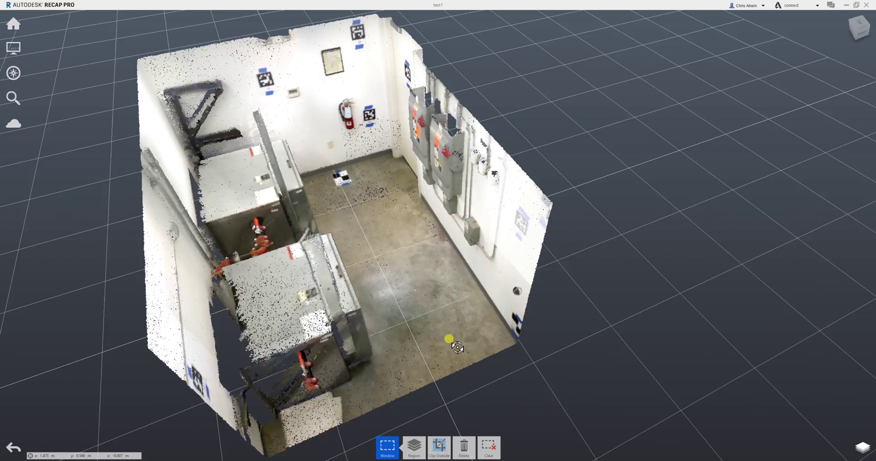
{"action": "middle_click_drag", "start_coordinate": [449, 338], "coordinate": [589, 291], "text": "shift"}
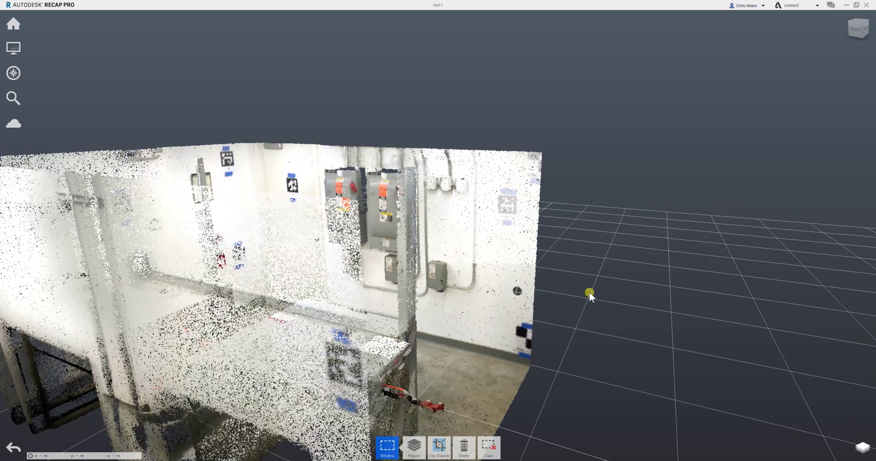
{"action": "scroll", "coordinate": [589, 291], "scroll_direction": "down", "scroll_amount": 10}
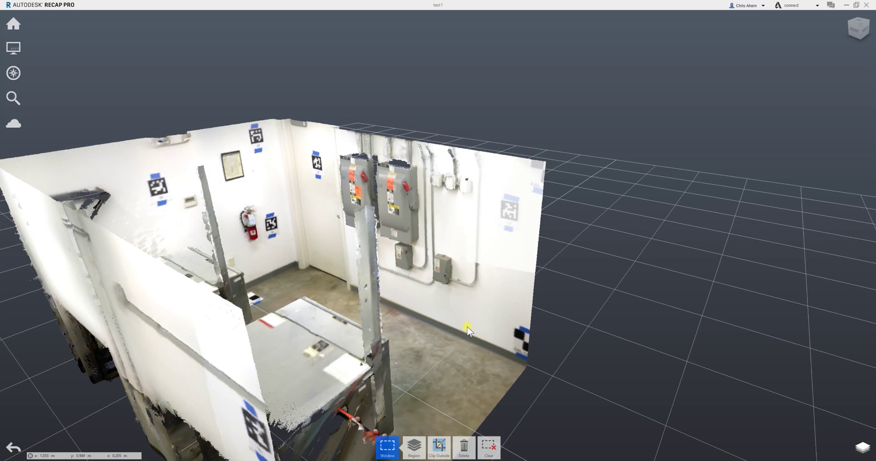
{"action": "left_click_drag", "start_coordinate": [468, 328], "coordinate": [294, 269]}
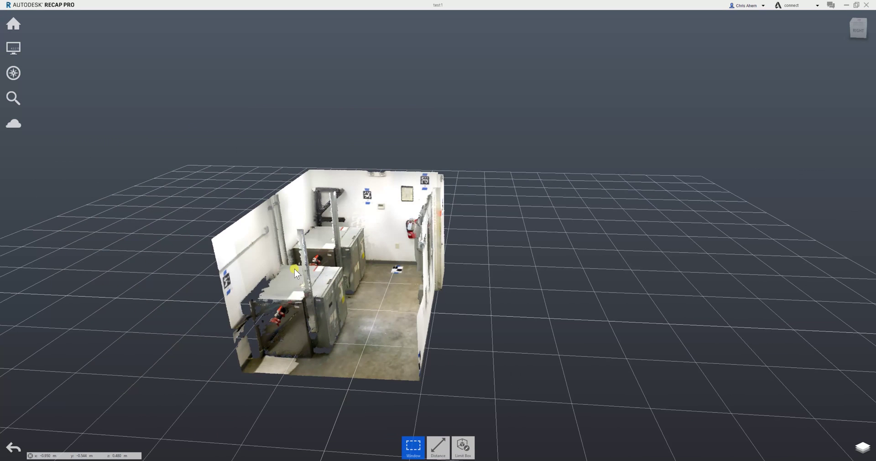
- Measure the distance along the top outer edge of each of the two grey equipment cabinets and finish measuring
{"action": "left_click", "coordinate": [438, 447]}
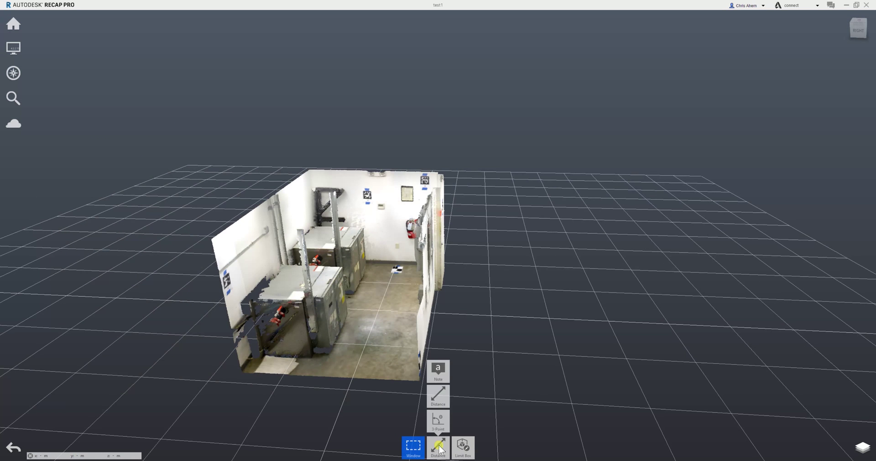
{"action": "left_click", "coordinate": [438, 395]}
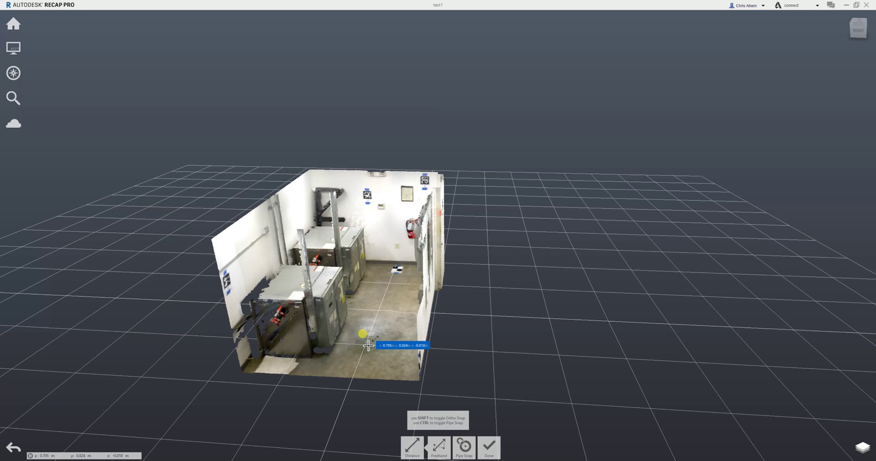
{"action": "left_click", "coordinate": [322, 297]}
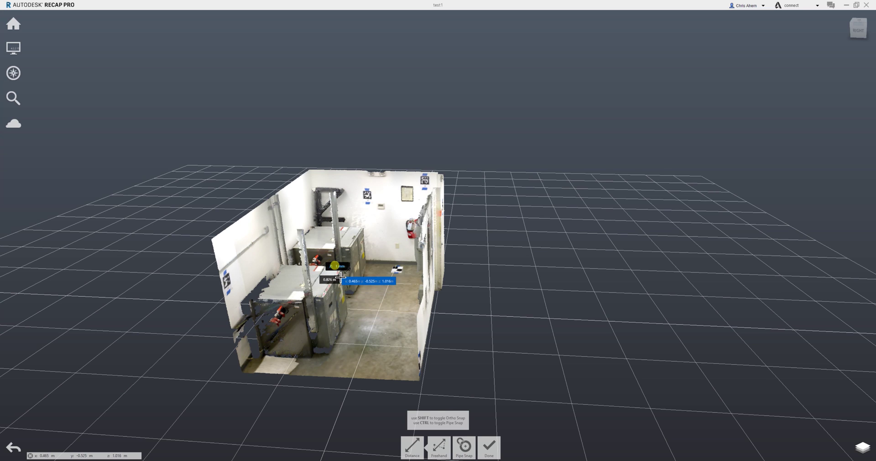
{"action": "left_click", "coordinate": [337, 269]}
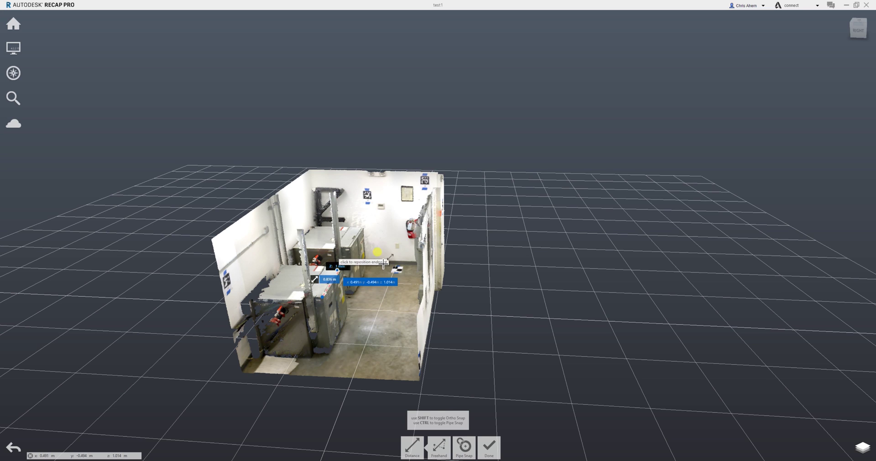
{"action": "left_click", "coordinate": [348, 248]}
{"action": "left_click", "coordinate": [367, 239]}
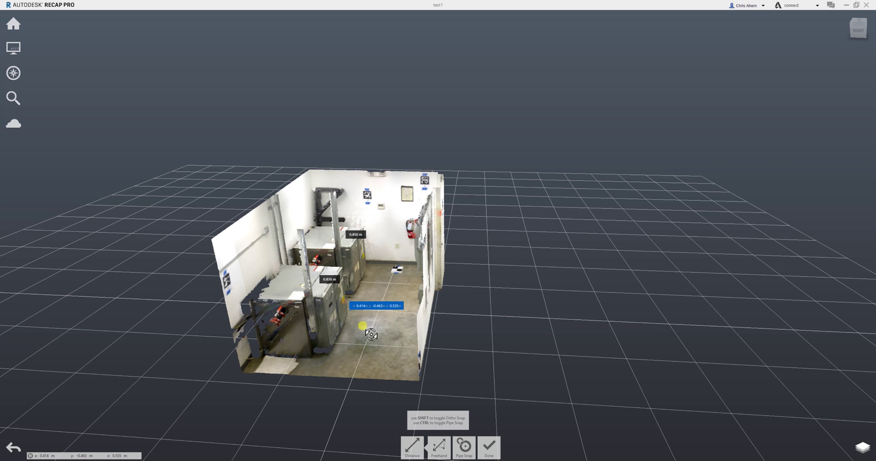
{"action": "left_click_drag", "start_coordinate": [349, 302], "coordinate": [371, 337]}
{"action": "scroll", "coordinate": [357, 296], "scroll_direction": "up", "scroll_amount": 3}
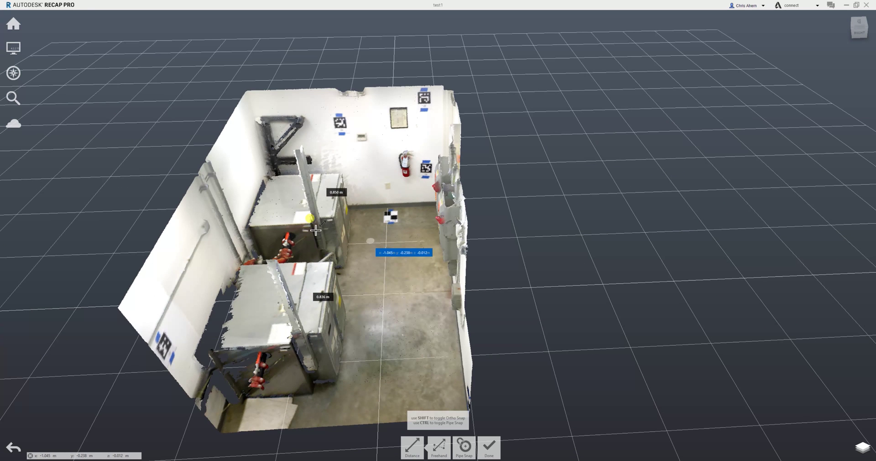
{"action": "left_click", "coordinate": [489, 447]}
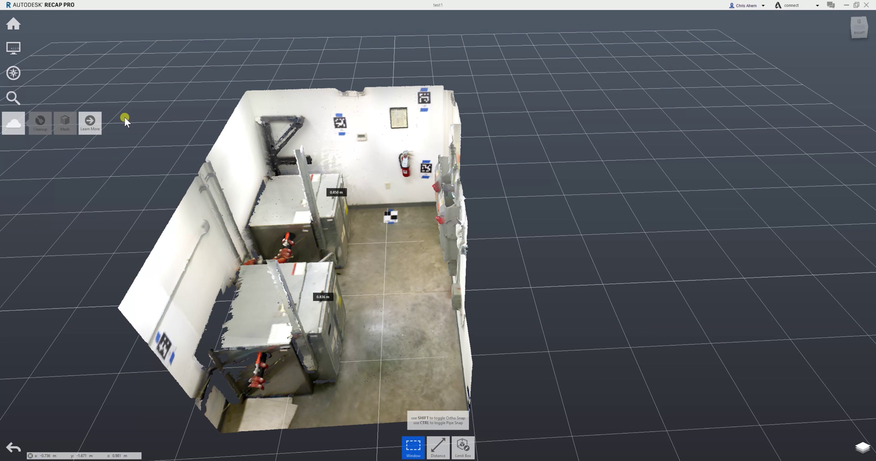
- Switch to Fly navigation and fly around the cropped room to view it
{"action": "left_click", "coordinate": [16, 74]}
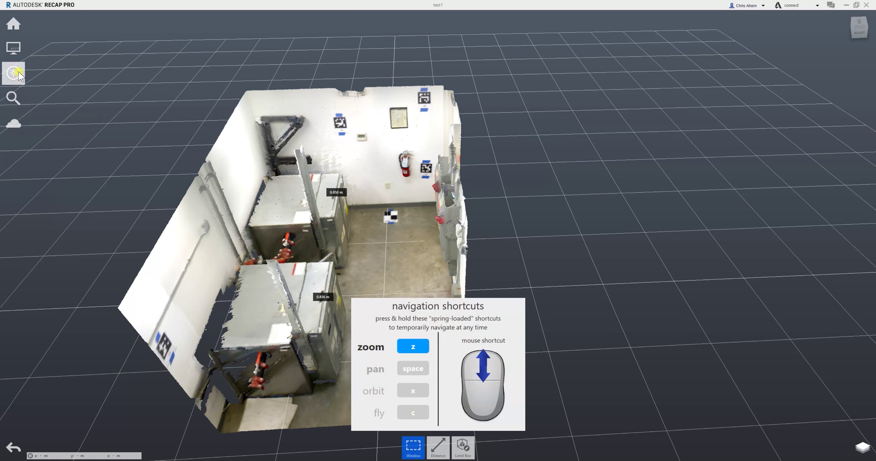
{"action": "mouse_move", "coordinate": [16, 74]}
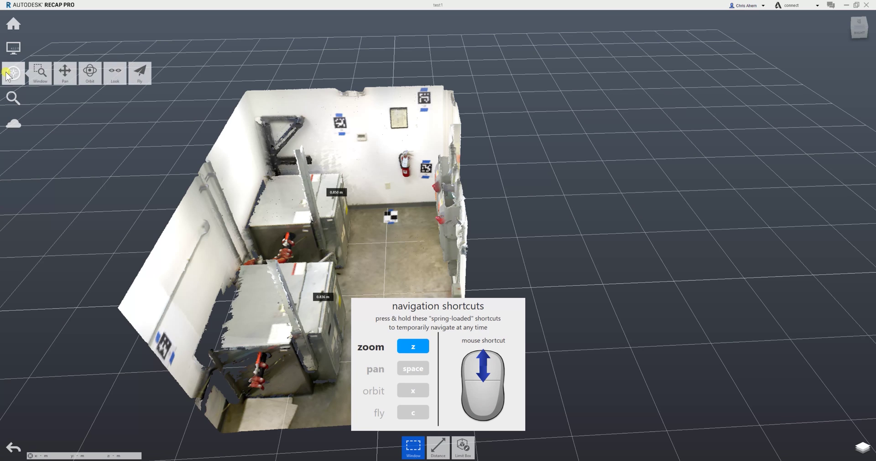
{"action": "left_click", "coordinate": [139, 75]}
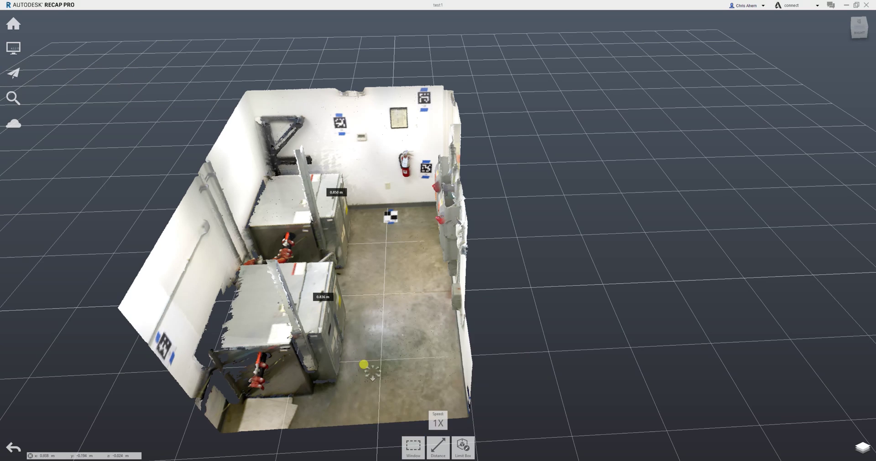
{"action": "key", "text": "w"}
{"action": "left_click_drag", "start_coordinate": [369, 376], "coordinate": [309, 255]}
{"action": "scroll", "coordinate": [300, 283], "scroll_direction": "down", "scroll_amount": 5}
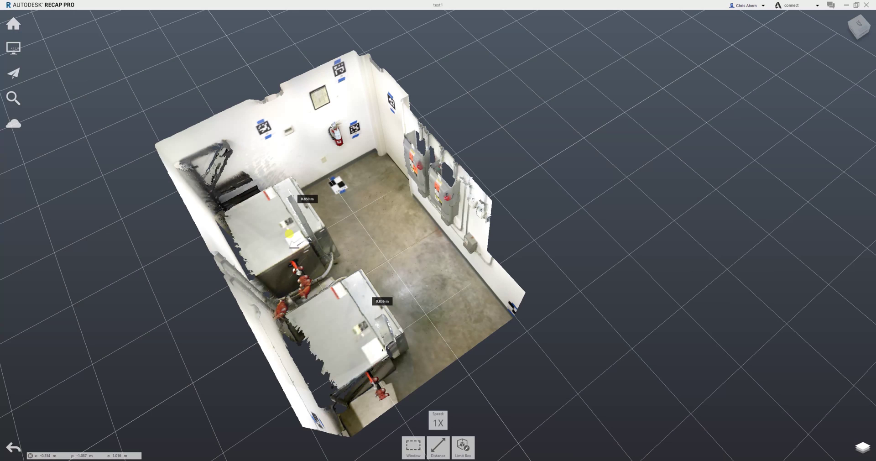
- Switch from Fly to Orbit navigation and orbit around the cropped room to view it
{"action": "mouse_move", "coordinate": [368, 242]}
{"action": "left_mouse_down"}
{"action": "mouse_move", "coordinate": [367, 223]}
{"action": "mouse_move", "coordinate": [381, 242]}
{"action": "left_mouse_up"}
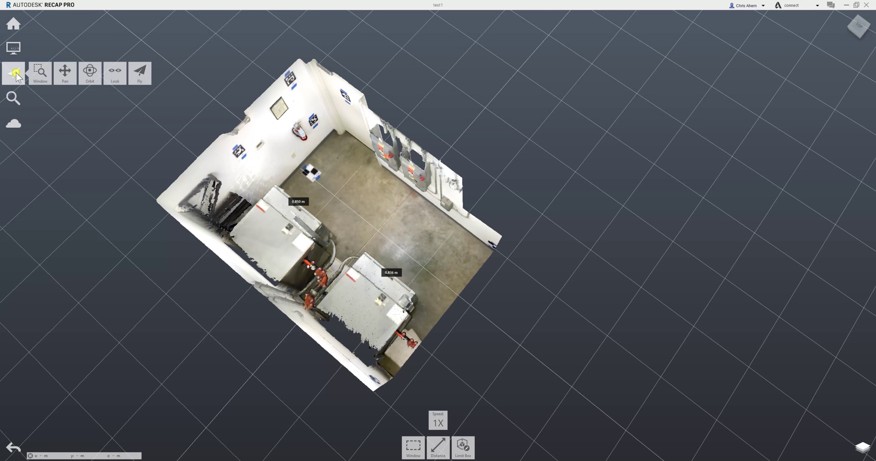
{"action": "left_click", "coordinate": [17, 75]}
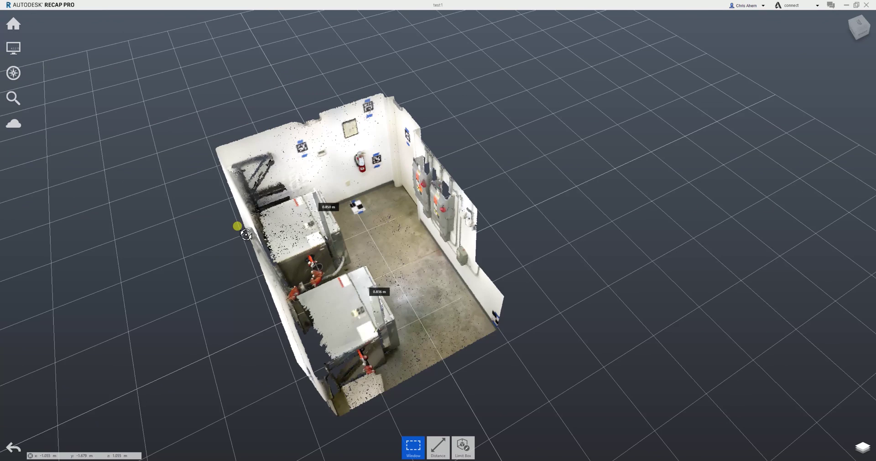
{"action": "left_click_drag", "start_coordinate": [237, 226], "coordinate": [228, 226]}
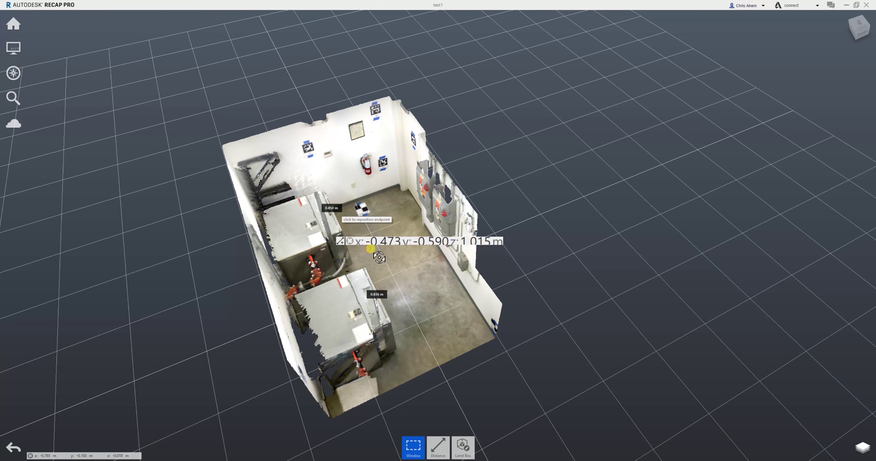
{"action": "left_click_drag", "start_coordinate": [379, 257], "coordinate": [401, 252]}
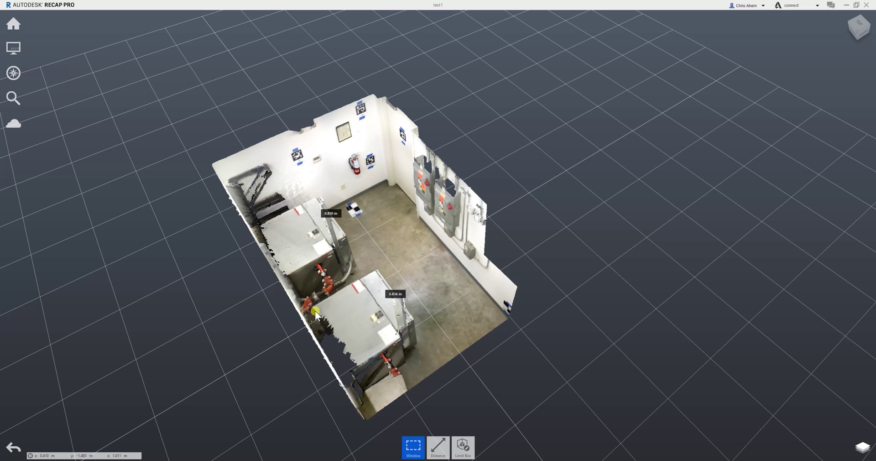
- Export the project to the Desktop as a Unified RCS file named test1
{"action": "left_click", "coordinate": [14, 23]}
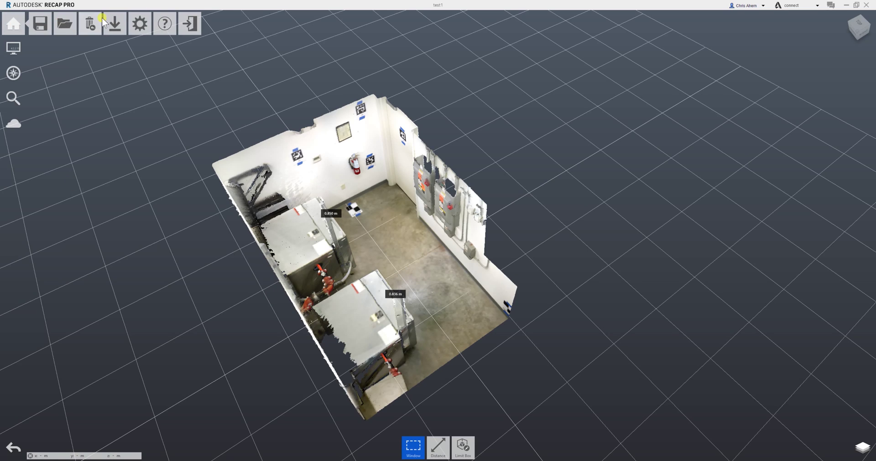
{"action": "mouse_move", "coordinate": [114, 37]}
{"action": "left_click", "coordinate": [117, 54]}
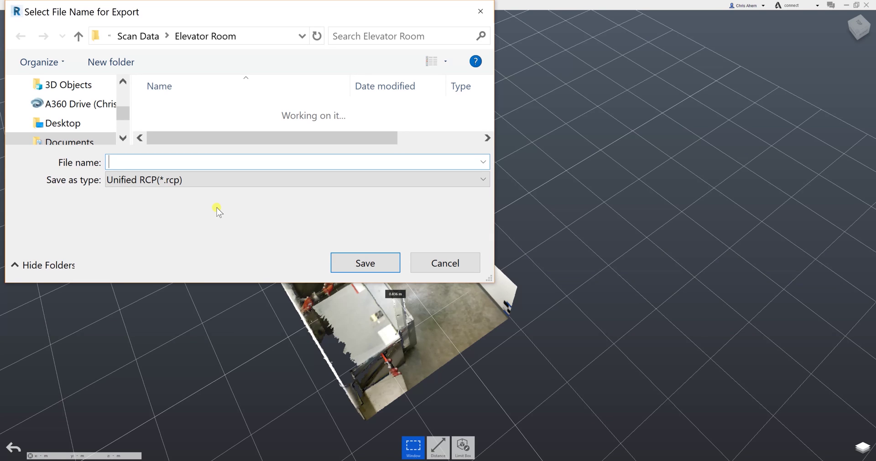
{"action": "left_click", "coordinate": [218, 179]}
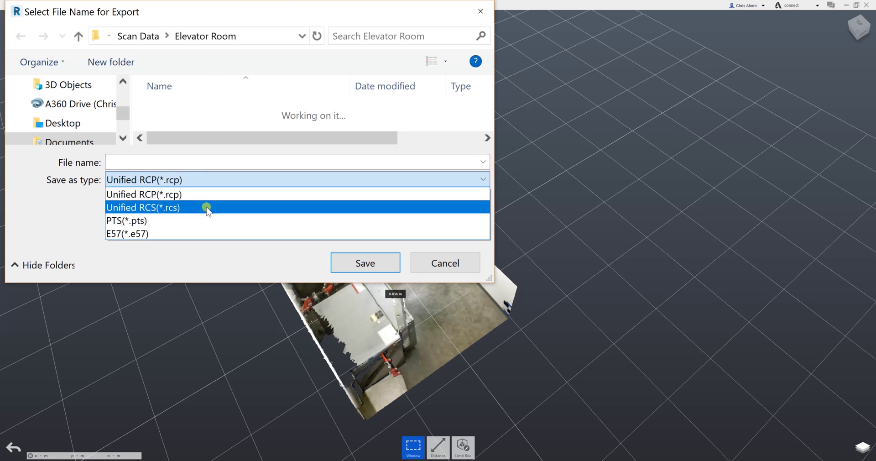
{"action": "left_click", "coordinate": [211, 207]}
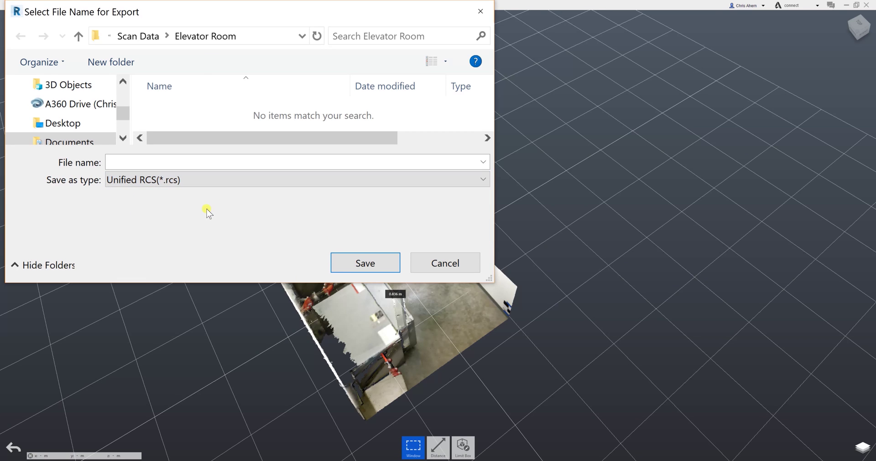
{"action": "left_click", "coordinate": [201, 162]}
{"action": "left_click", "coordinate": [73, 122]}
{"action": "left_click", "coordinate": [371, 264]}
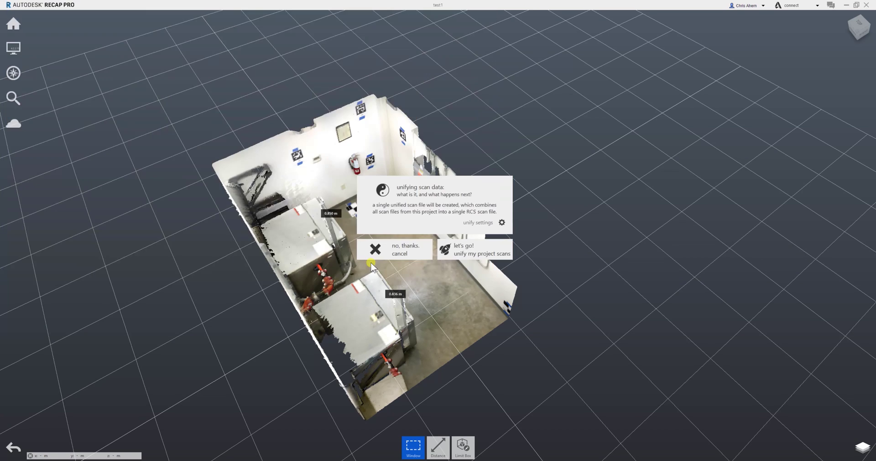
- Adjust the refine grid spacing in the unify settings and start unifying the project scans
{"action": "left_click", "coordinate": [498, 247]}
{"action": "left_click", "coordinate": [503, 223]}
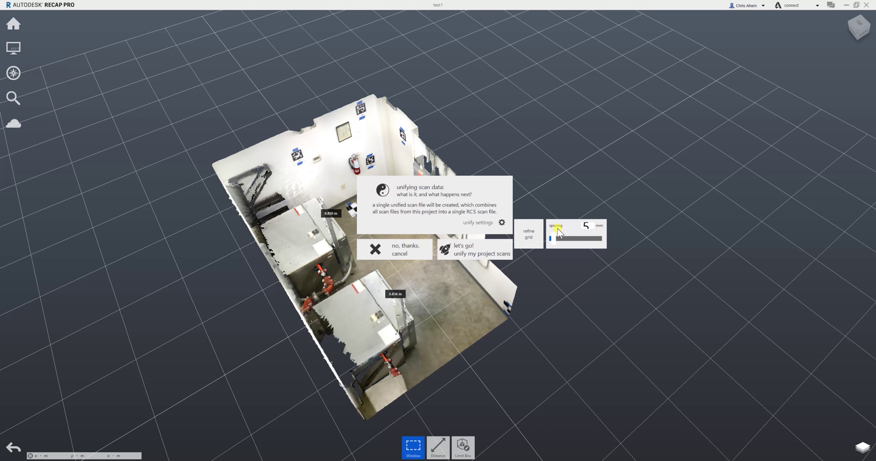
{"action": "left_click_drag", "start_coordinate": [553, 236], "coordinate": [551, 238]}
{"action": "left_click", "coordinate": [479, 249]}
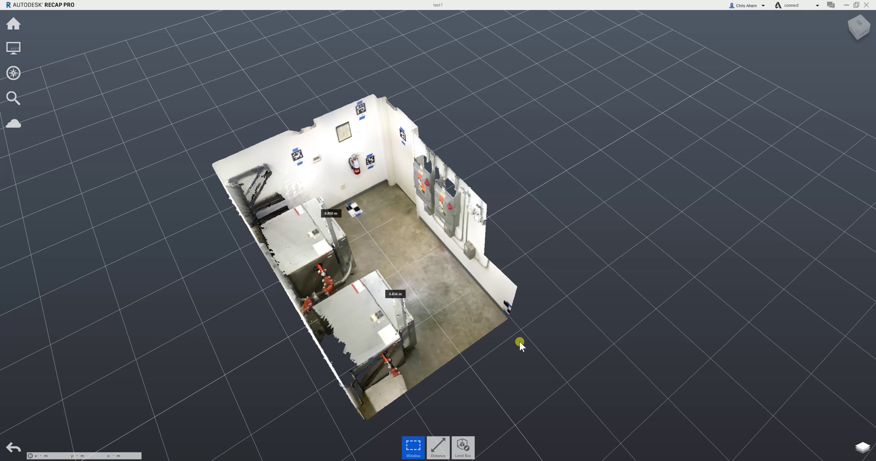
- Switch to AutoCAD 2018 and start a new drawing
{"action": "mouse_move", "coordinate": [586, 459]}
{"action": "left_click", "coordinate": [586, 420]}
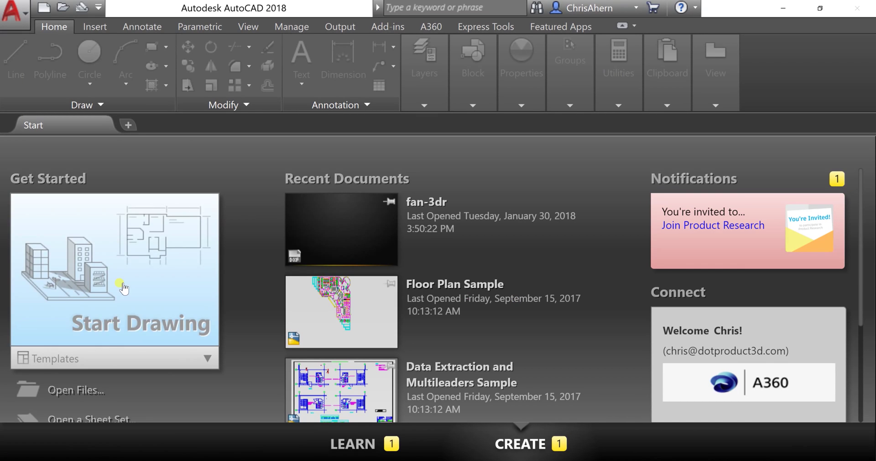
{"action": "left_click", "coordinate": [121, 285]}
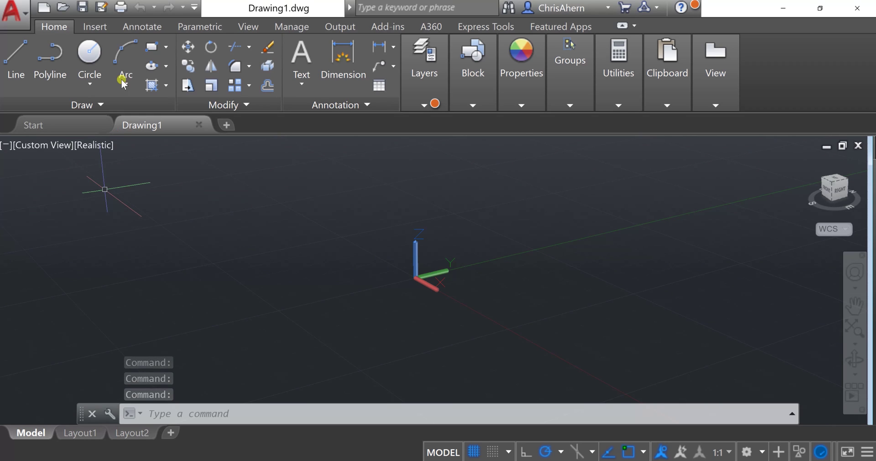
- Start attaching a point cloud, filter for Point Cloud Scan (*.rcs) files and open test1.rcs from the Desktop
{"action": "left_click", "coordinate": [98, 28]}
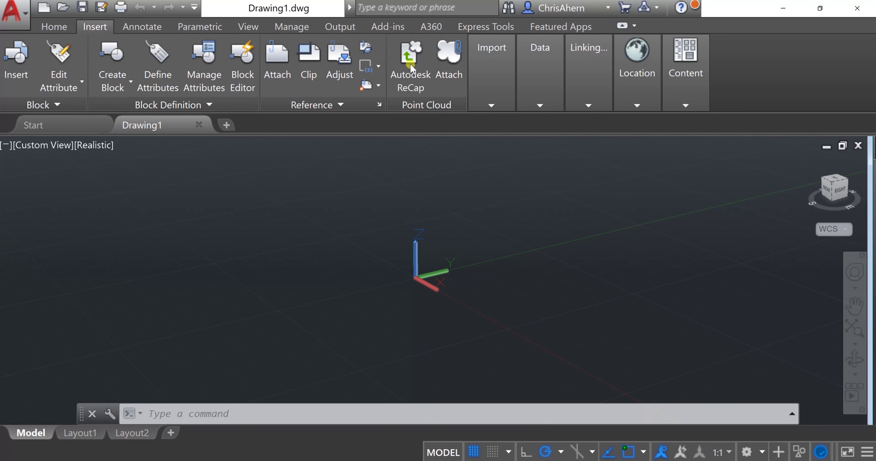
{"action": "left_click", "coordinate": [451, 64]}
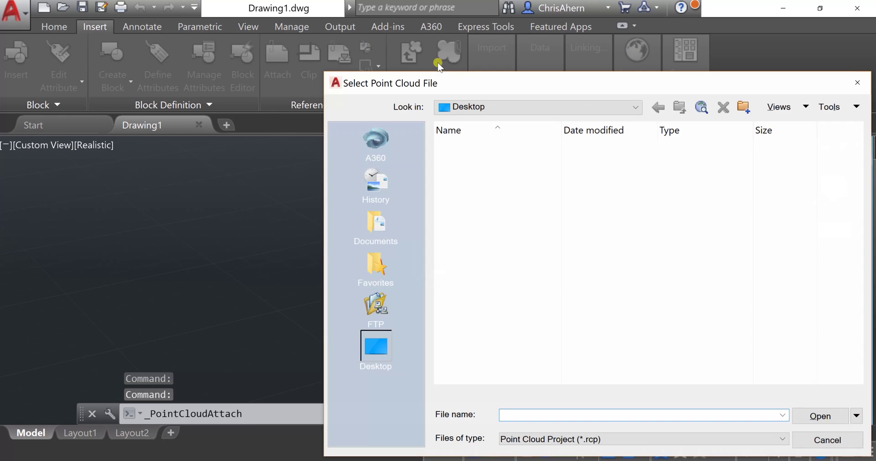
{"action": "left_click_drag", "start_coordinate": [616, 84], "coordinate": [497, 66]}
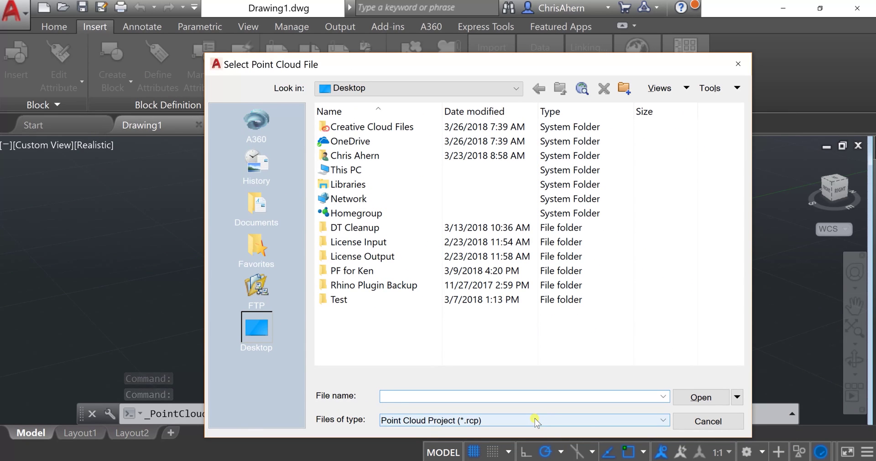
{"action": "left_click", "coordinate": [536, 422]}
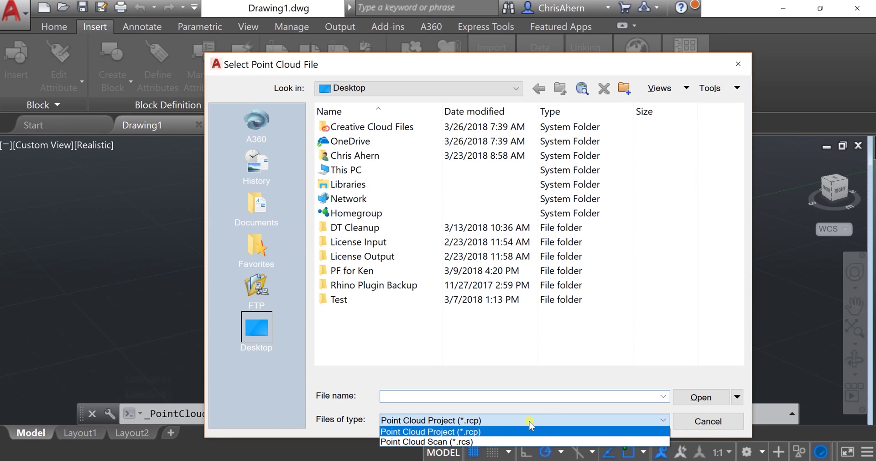
{"action": "left_click", "coordinate": [498, 440]}
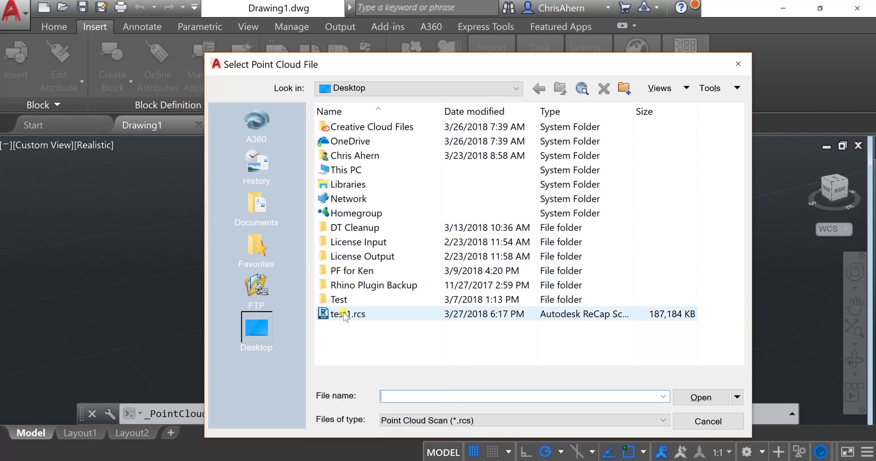
{"action": "double_click", "coordinate": [345, 314]}
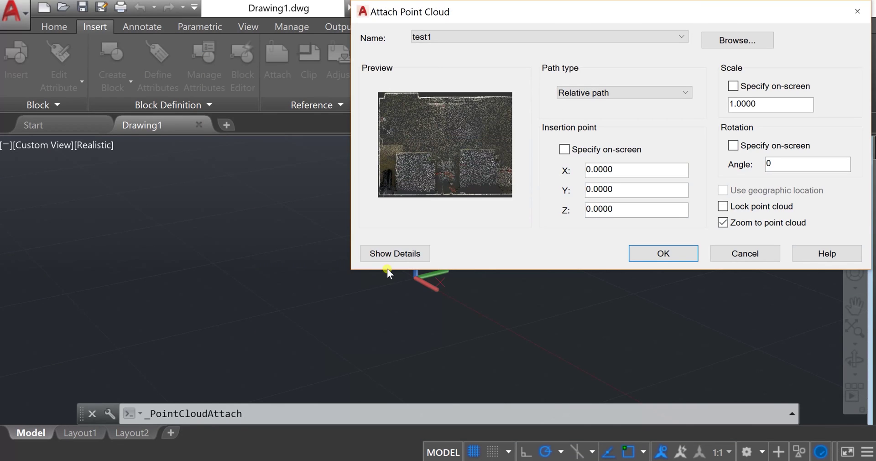
- Attach the test1 point cloud at insertion point 0,0,0, leaving the on-screen insertion option off
{"action": "left_click_drag", "start_coordinate": [592, 16], "coordinate": [453, 68]}
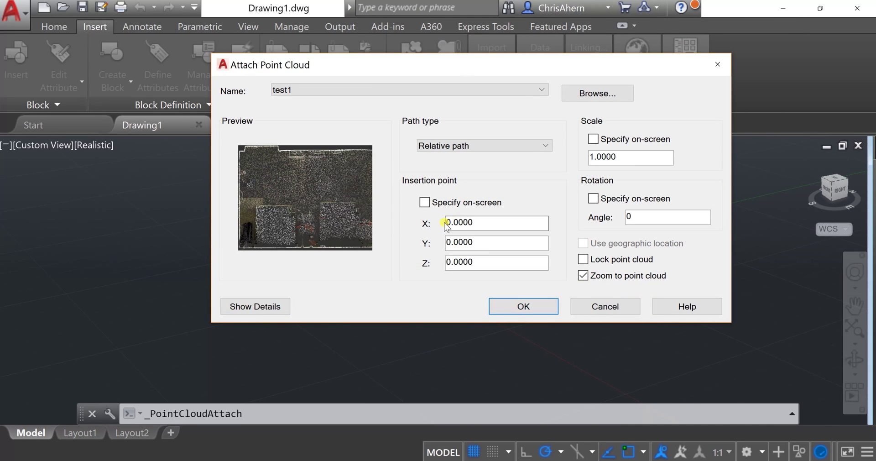
{"action": "left_click", "coordinate": [462, 243]}
{"action": "left_click", "coordinate": [477, 261]}
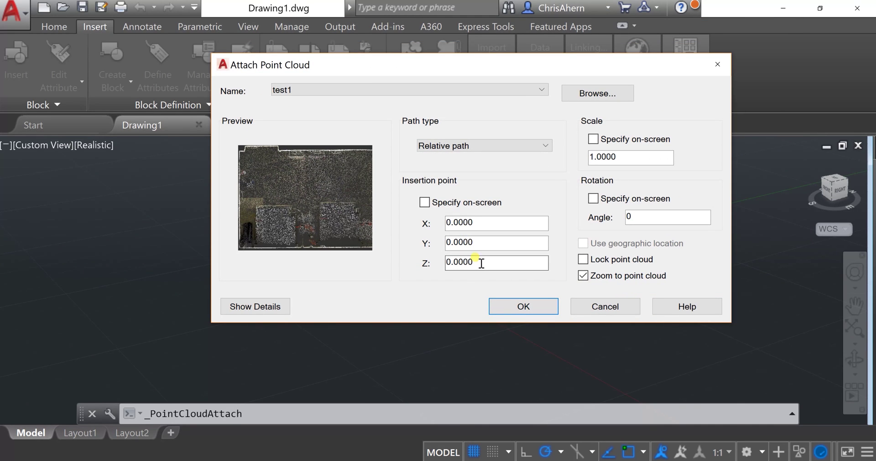
{"action": "left_click", "coordinate": [450, 223]}
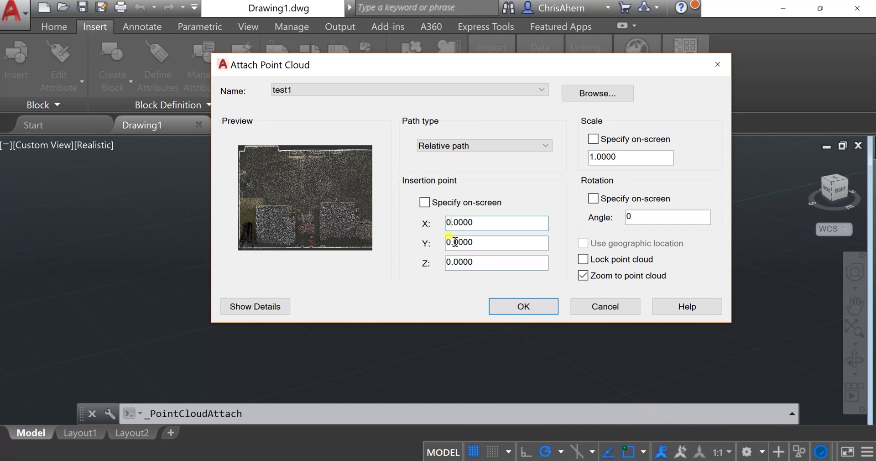
{"action": "left_click", "coordinate": [454, 242]}
{"action": "left_click", "coordinate": [458, 260]}
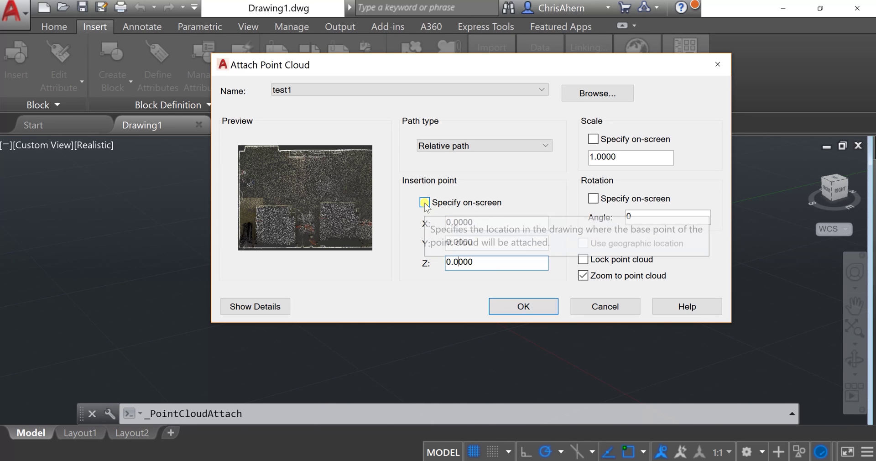
{"action": "left_click", "coordinate": [424, 203]}
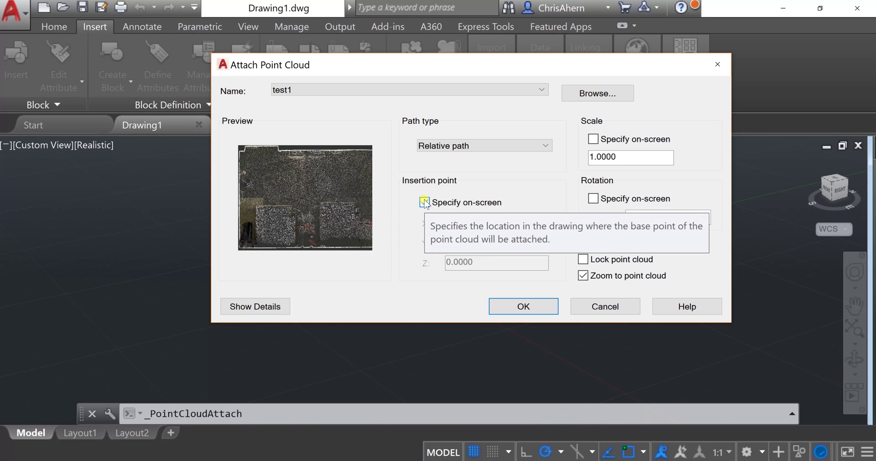
{"action": "left_click", "coordinate": [424, 203]}
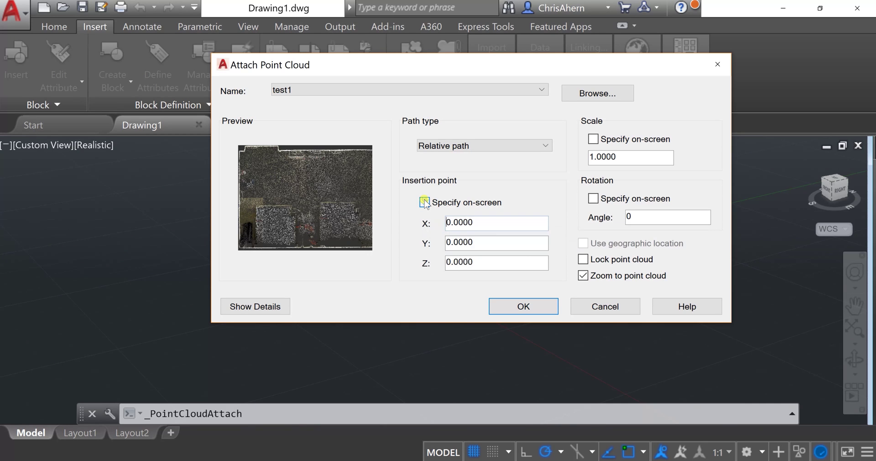
{"action": "left_click", "coordinate": [523, 306]}
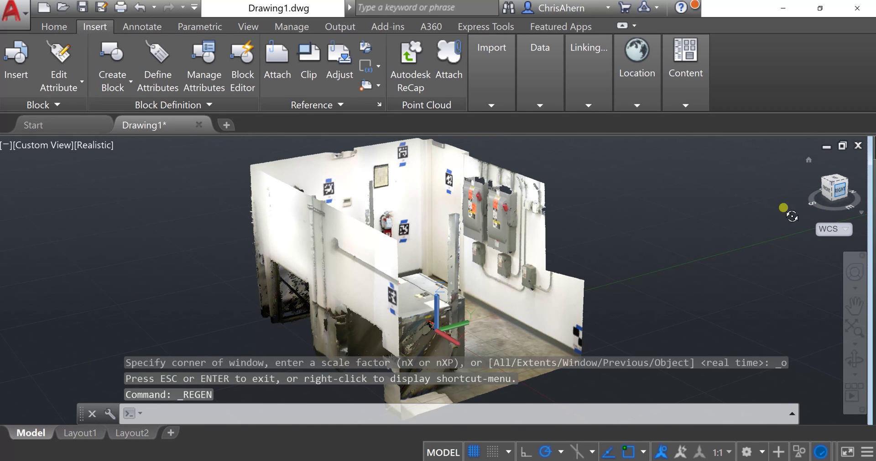
- Inspect the attached room point cloud from above, from the Right view and from an angled view
{"action": "mouse_move", "coordinate": [791, 217]}
{"action": "left_mouse_down"}
{"action": "mouse_move", "coordinate": [764, 242]}
{"action": "mouse_move", "coordinate": [733, 238]}
{"action": "mouse_move", "coordinate": [778, 254]}
{"action": "mouse_move", "coordinate": [851, 219]}
{"action": "mouse_move", "coordinate": [9, 235]}
{"action": "mouse_move", "coordinate": [28, 238]}
{"action": "mouse_move", "coordinate": [40, 272]}
{"action": "mouse_move", "coordinate": [571, 205]}
{"action": "mouse_move", "coordinate": [869, 183]}
{"action": "left_mouse_up"}
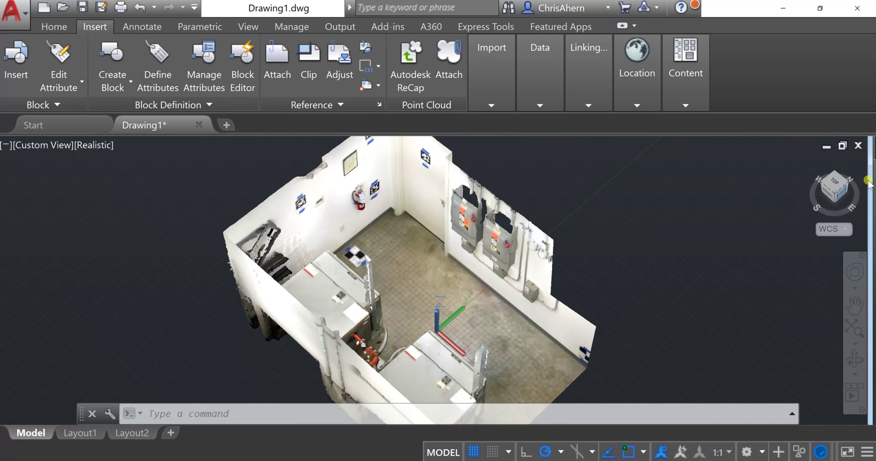
{"action": "mouse_move", "coordinate": [793, 190]}
{"action": "left_mouse_down"}
{"action": "mouse_move", "coordinate": [751, 180]}
{"action": "mouse_move", "coordinate": [770, 164]}
{"action": "mouse_move", "coordinate": [755, 163]}
{"action": "left_mouse_up"}
{"action": "left_click", "coordinate": [837, 196]}
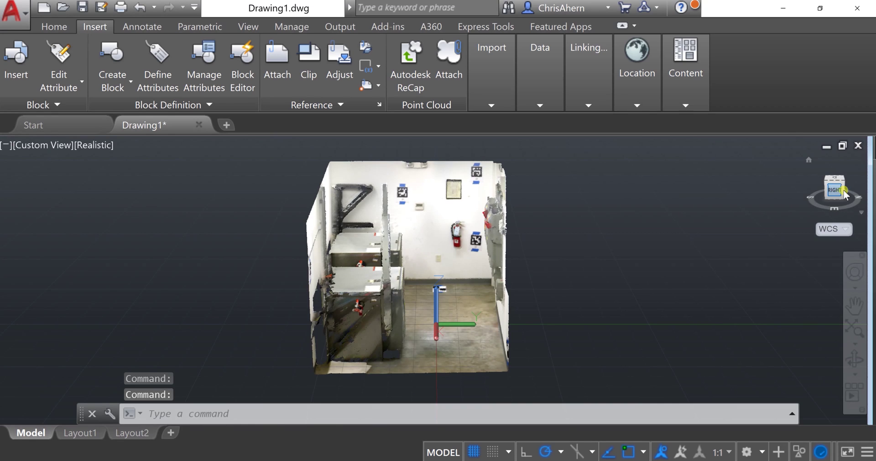
{"action": "mouse_move", "coordinate": [845, 194]}
{"action": "left_mouse_down"}
{"action": "mouse_move", "coordinate": [829, 195]}
{"action": "mouse_move", "coordinate": [868, 209]}
{"action": "left_mouse_up"}
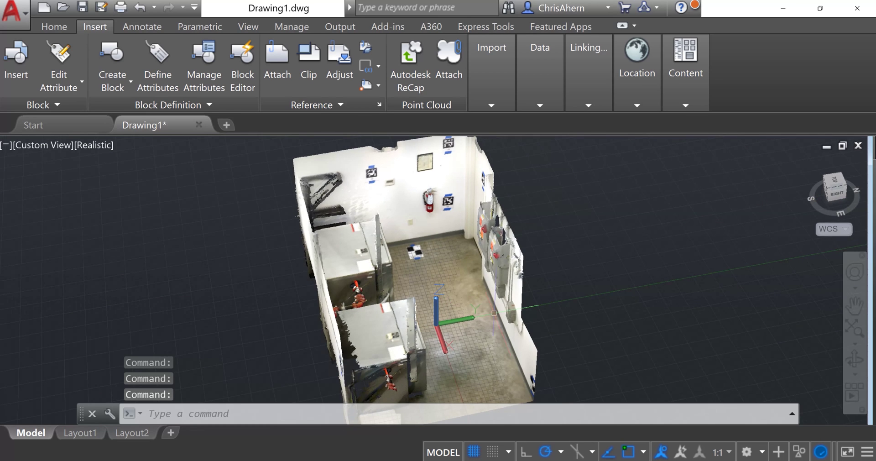
{"action": "scroll", "coordinate": [494, 312], "scroll_direction": "down", "scroll_amount": 2}
{"action": "scroll", "coordinate": [557, 294], "scroll_direction": "up", "scroll_amount": 1}
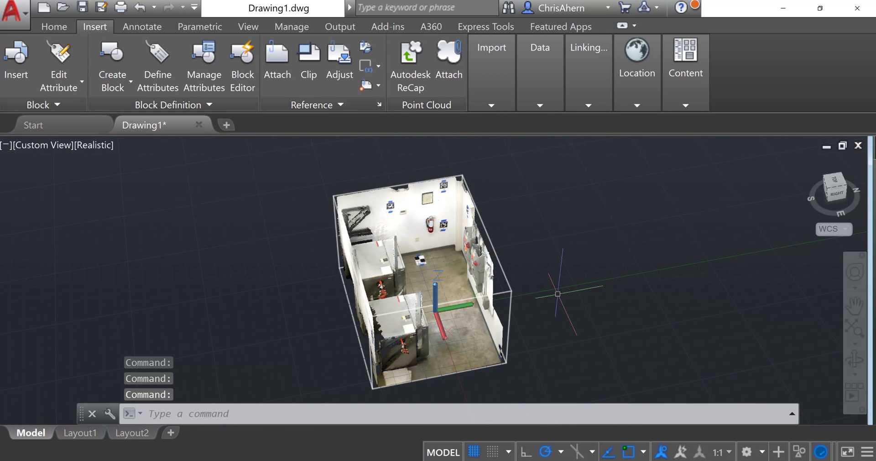